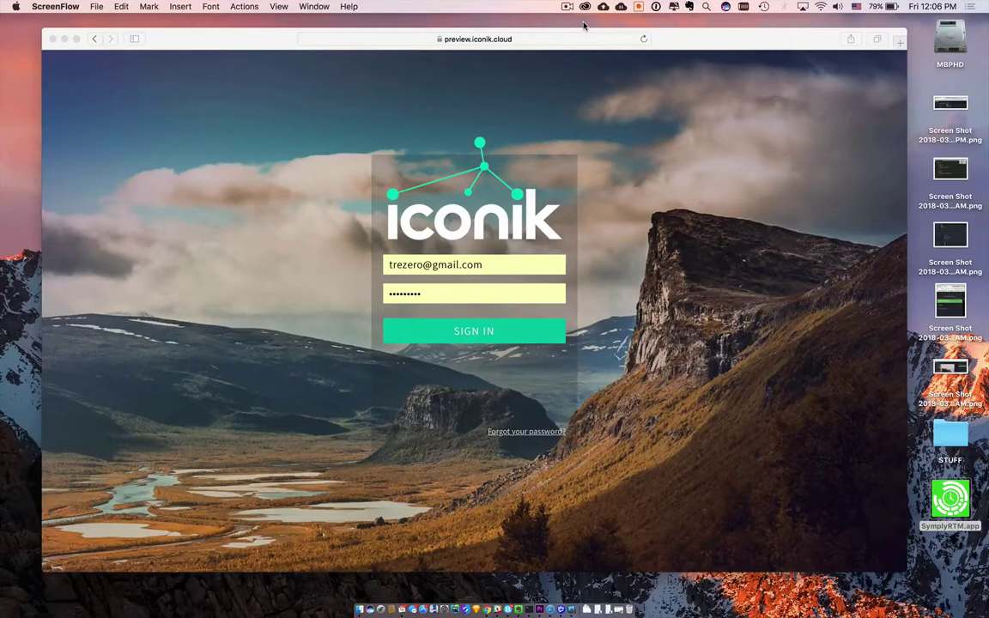
# - Sign in to iconik with the prefilled credentials, and view the file upload page before returning to the asset library
pyautogui.click(168, 42)
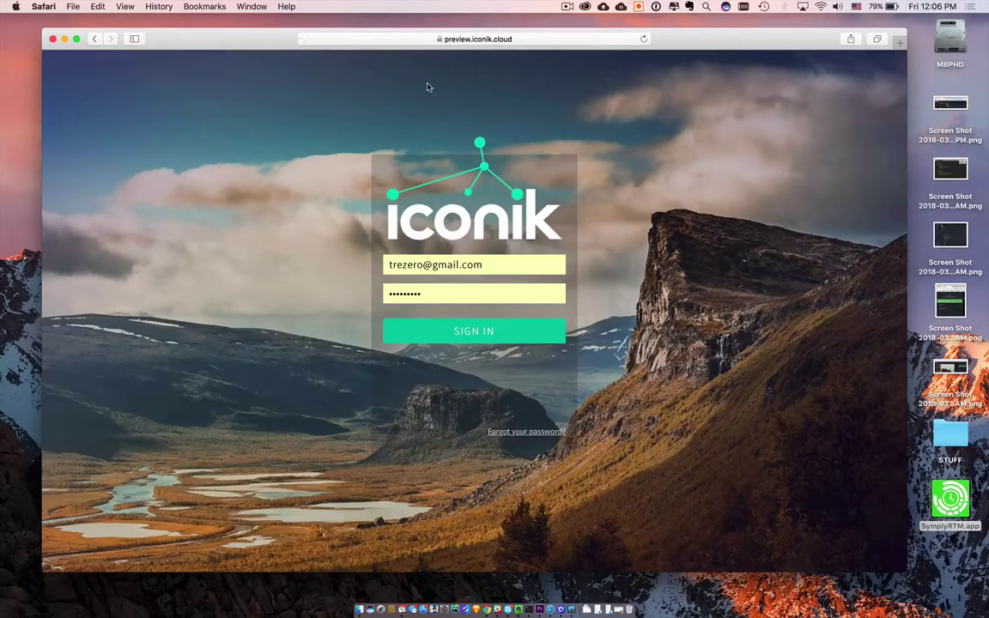
pyautogui.click(478, 331)
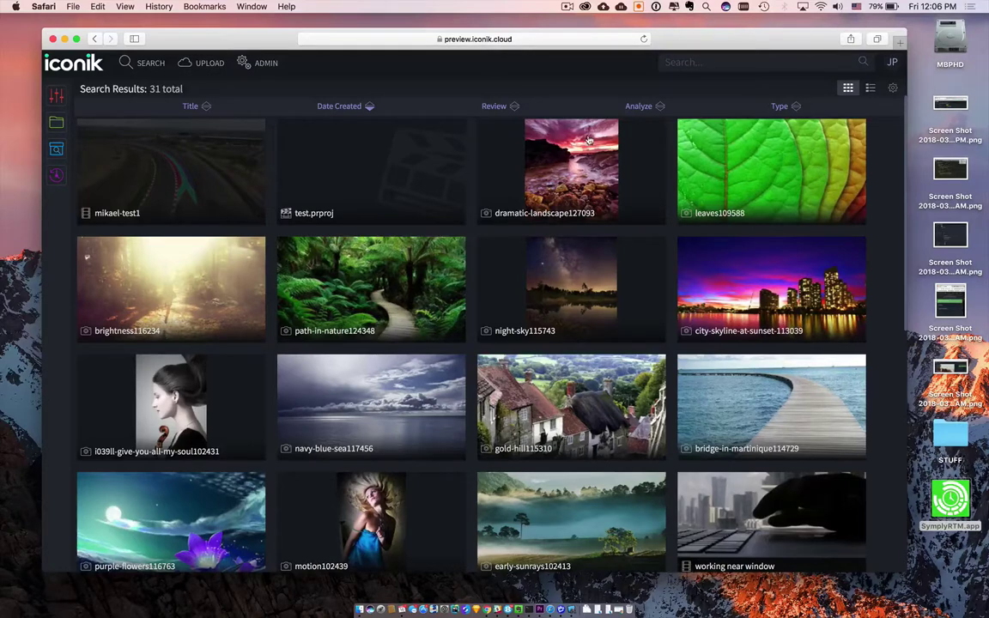
pyautogui.click(205, 68)
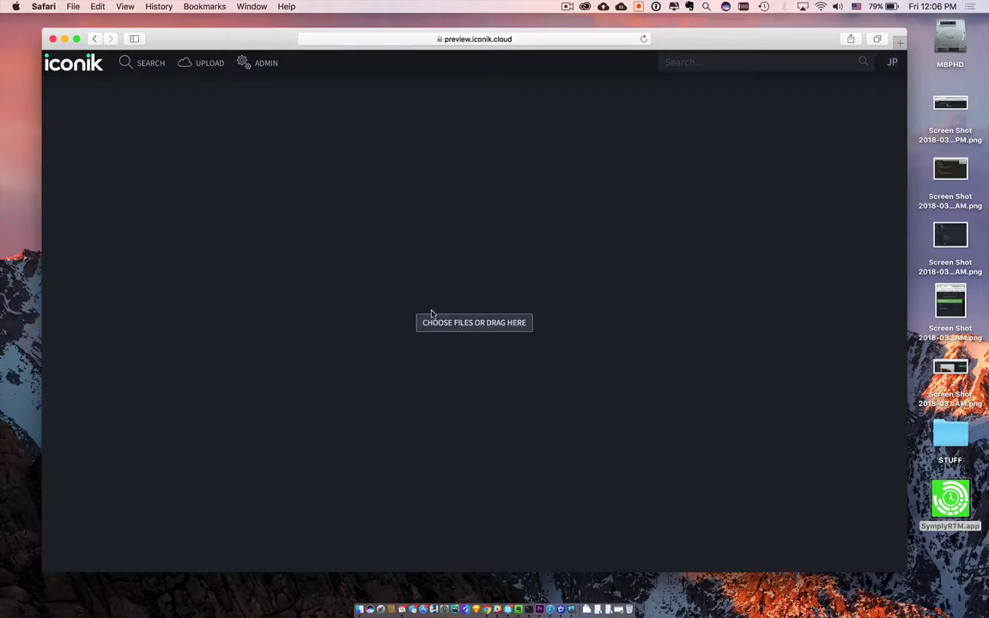
pyautogui.click(150, 67)
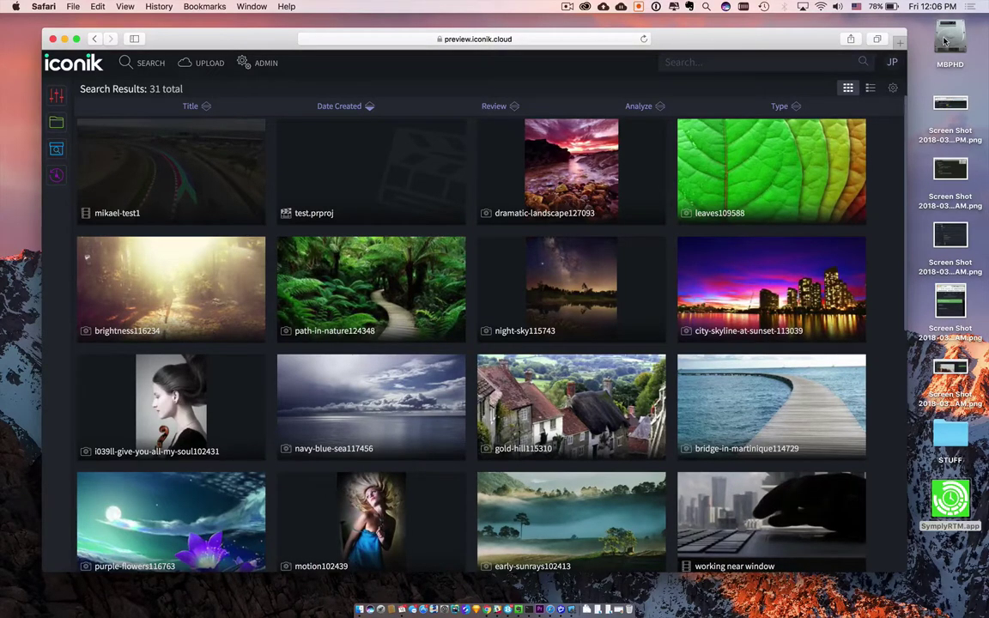
# - Open the settings of the laptop's FILE storage from the storage administration list
pyautogui.click(246, 60)
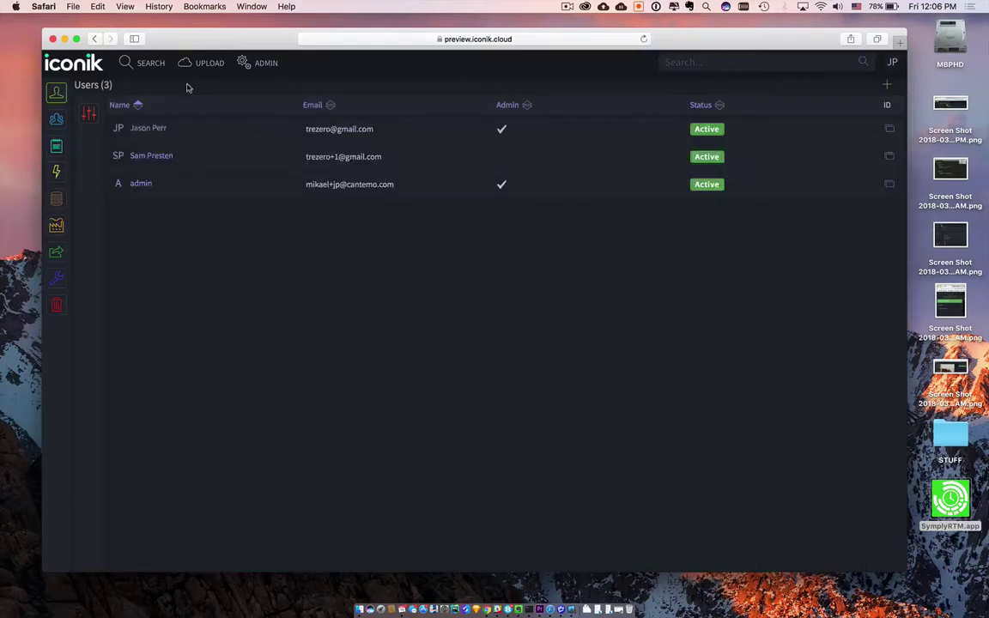
pyautogui.click(56, 197)
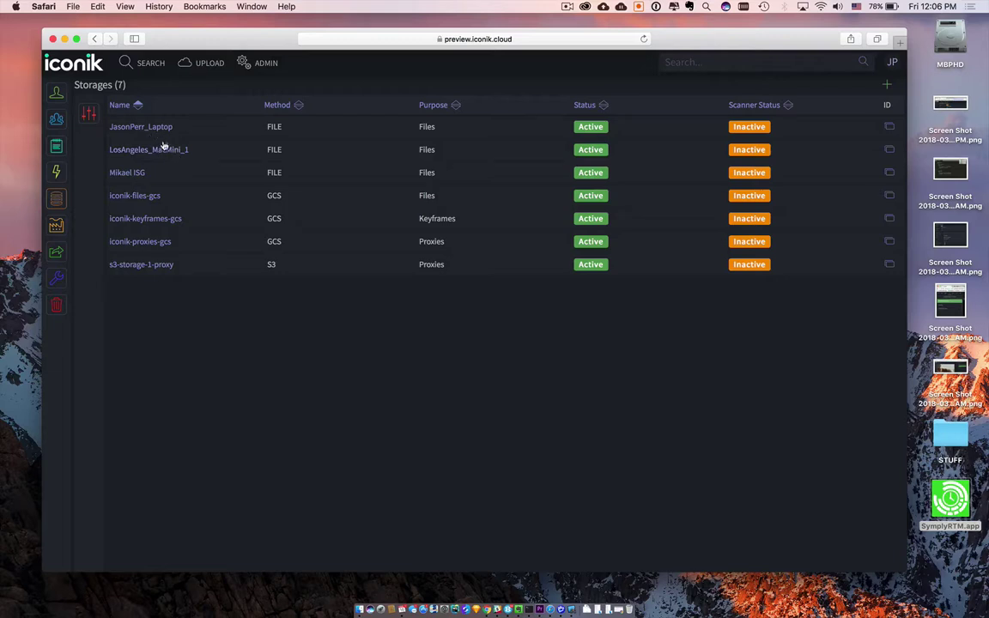
pyautogui.click(158, 130)
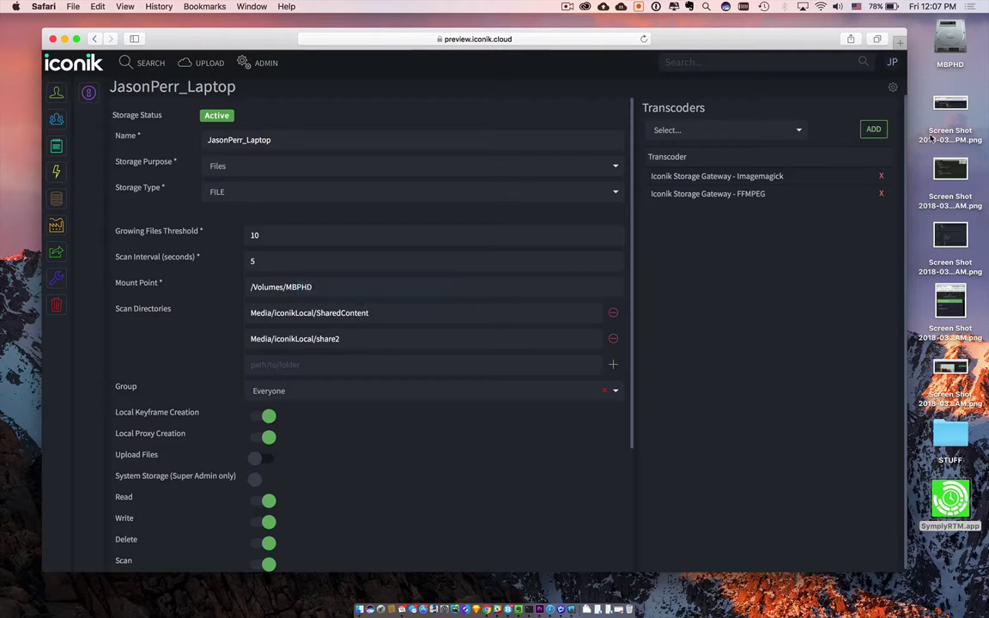
# - In Finder, browse MBPHD/Media/iconikLocal to its SharedContent and share2 folders, and place the window clear of the storage's transcoder settings
pyautogui.click(954, 37)
pyautogui.doubleClick(954, 36)
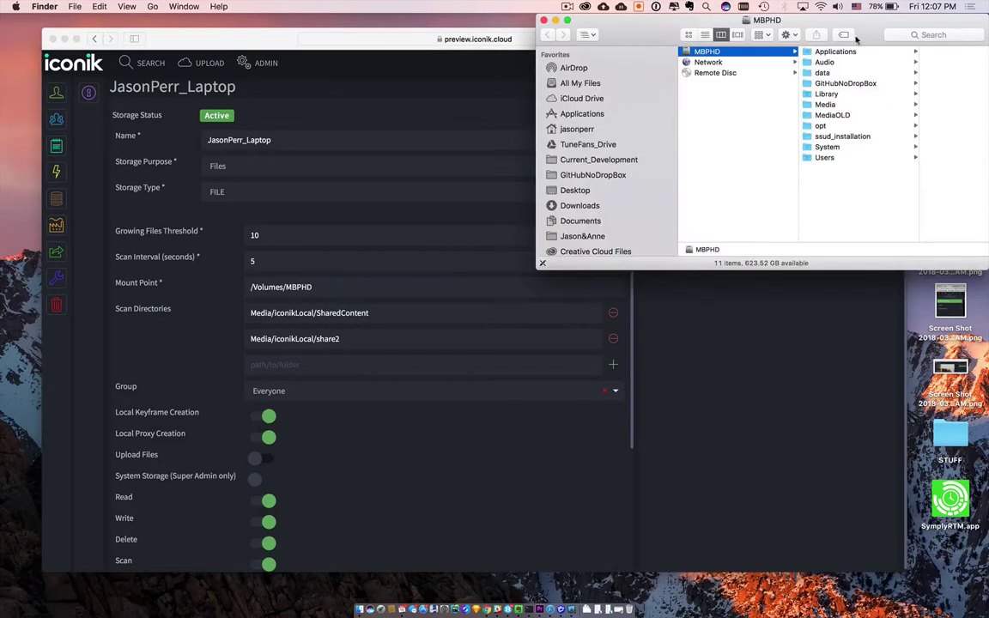
pyautogui.click(824, 104)
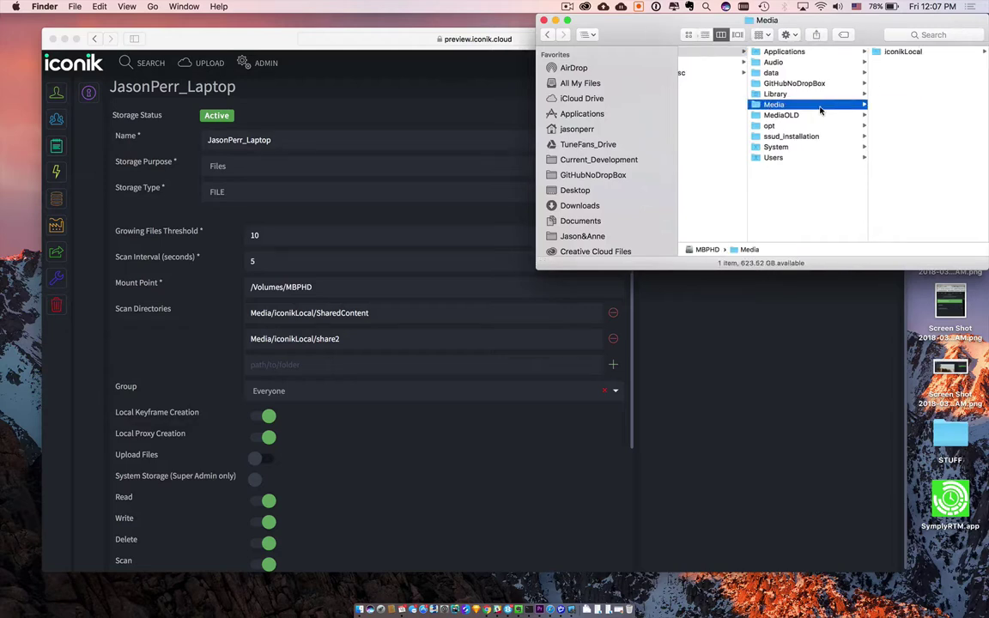
pyautogui.click(893, 53)
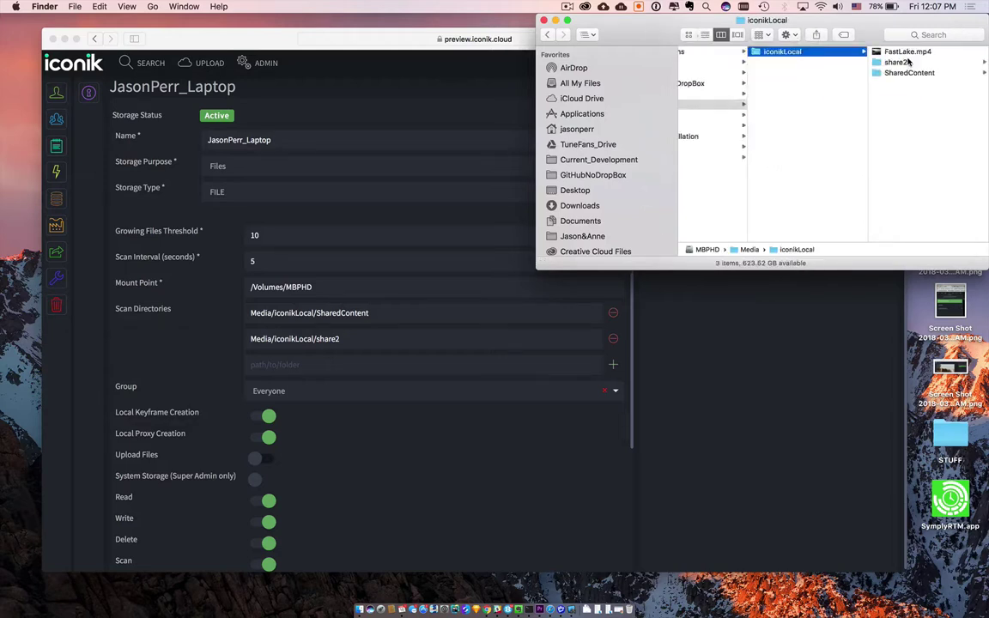
pyautogui.click(898, 62)
pyautogui.click(800, 74)
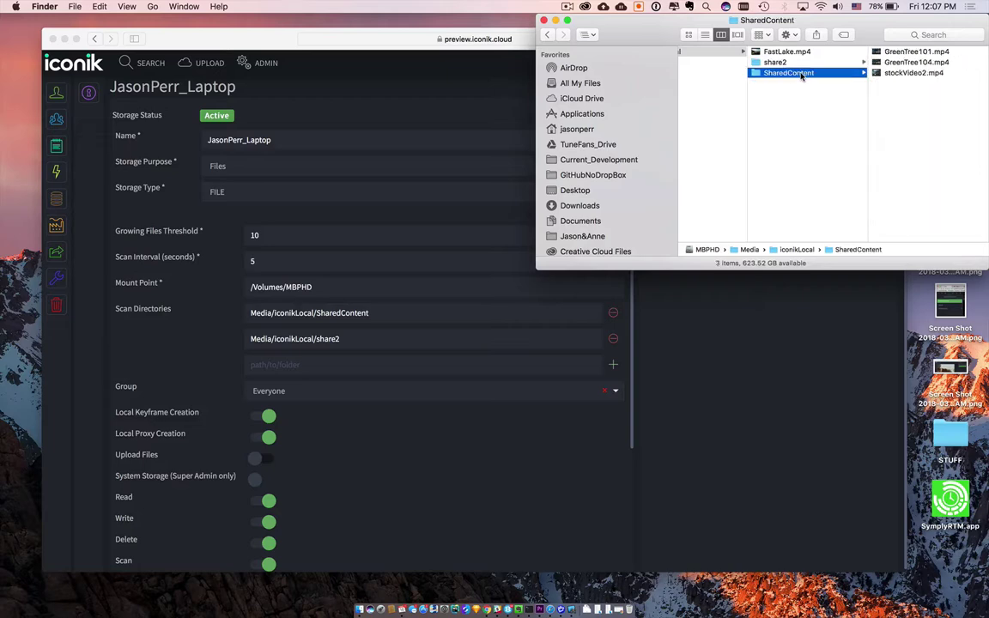
pyautogui.click(797, 63)
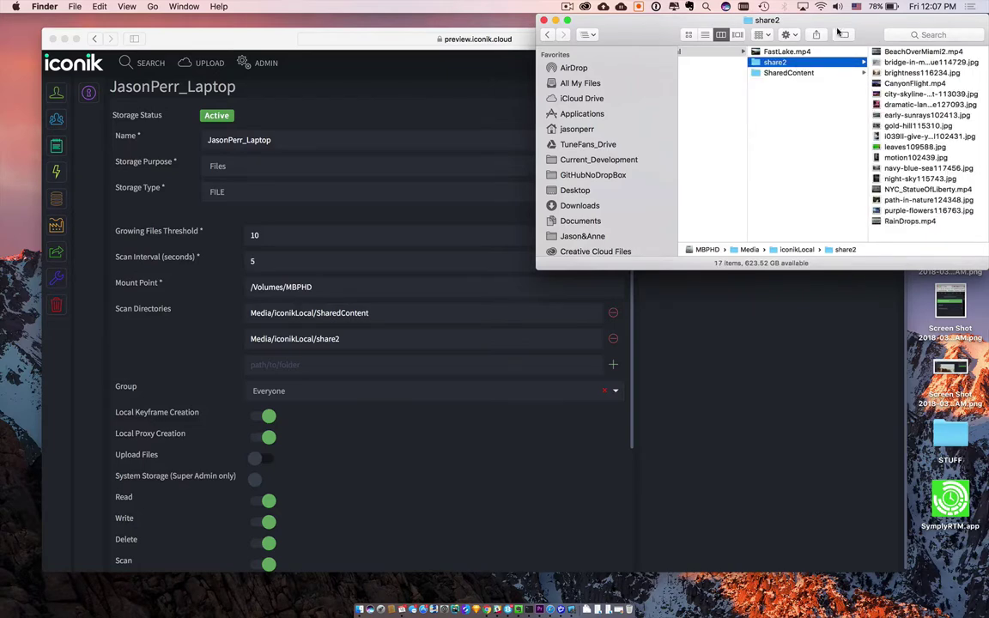
pyautogui.moveTo(868, 27); pyautogui.dragTo(867, 329)
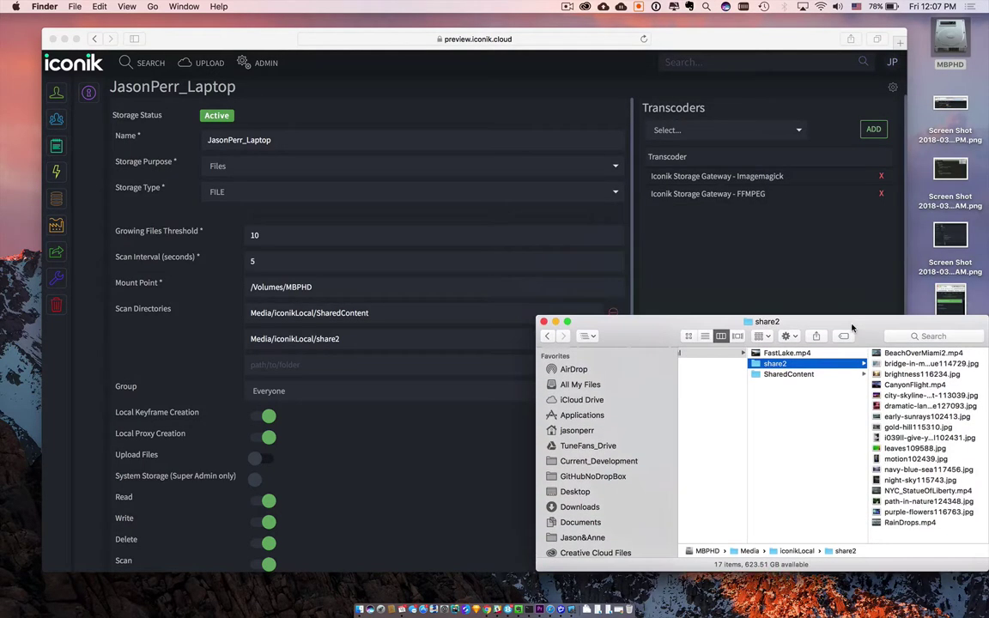
# - Review the laptop storage's remaining options in iconik, and open the settings of the s3-storage-1-proxy storage
pyautogui.scroll(-5, 278, 449)
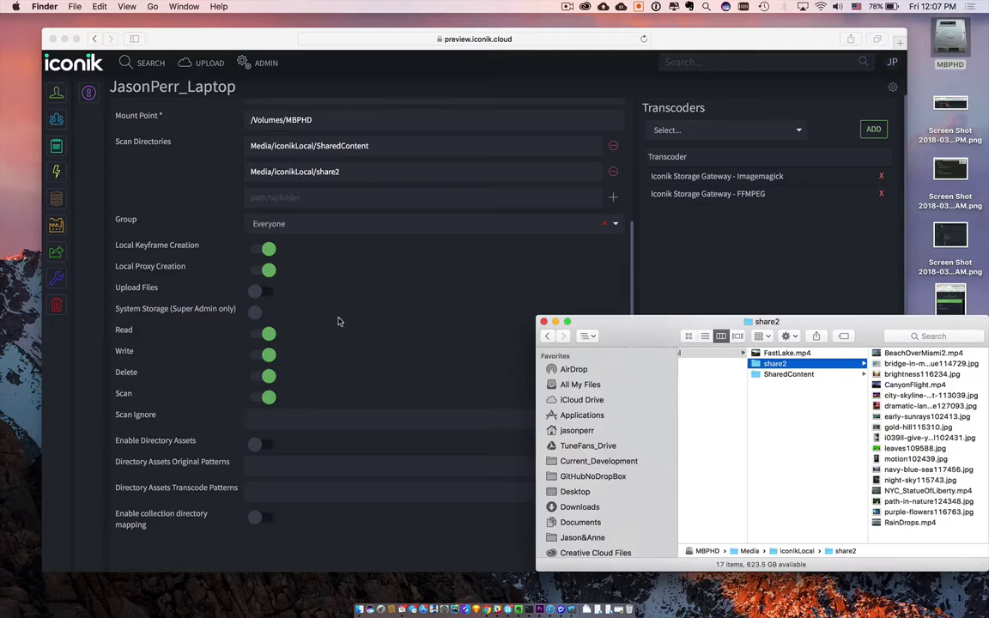
pyautogui.scroll(5, 330, 310)
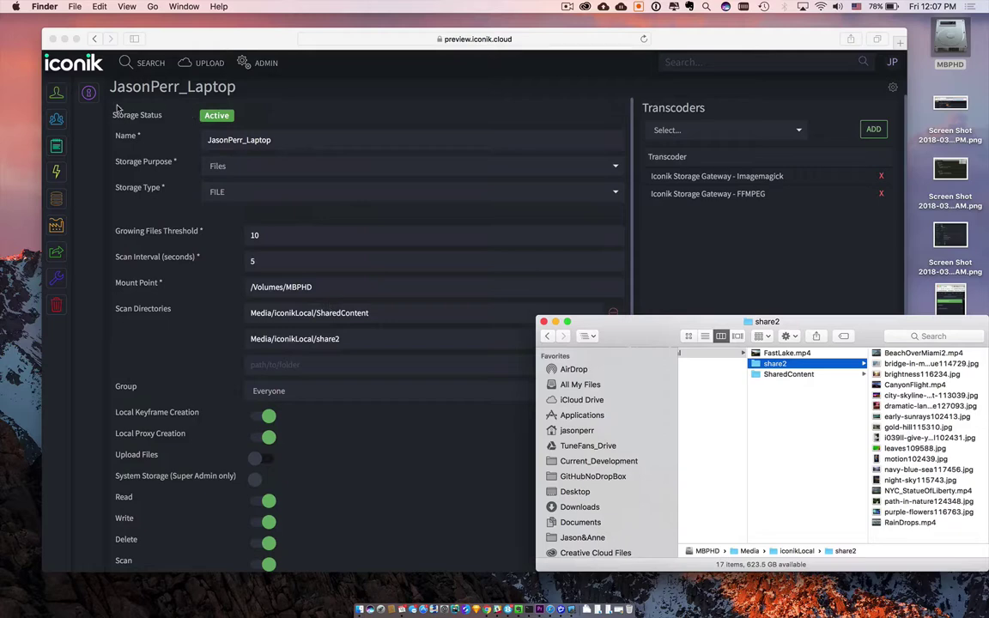
pyautogui.click(56, 200)
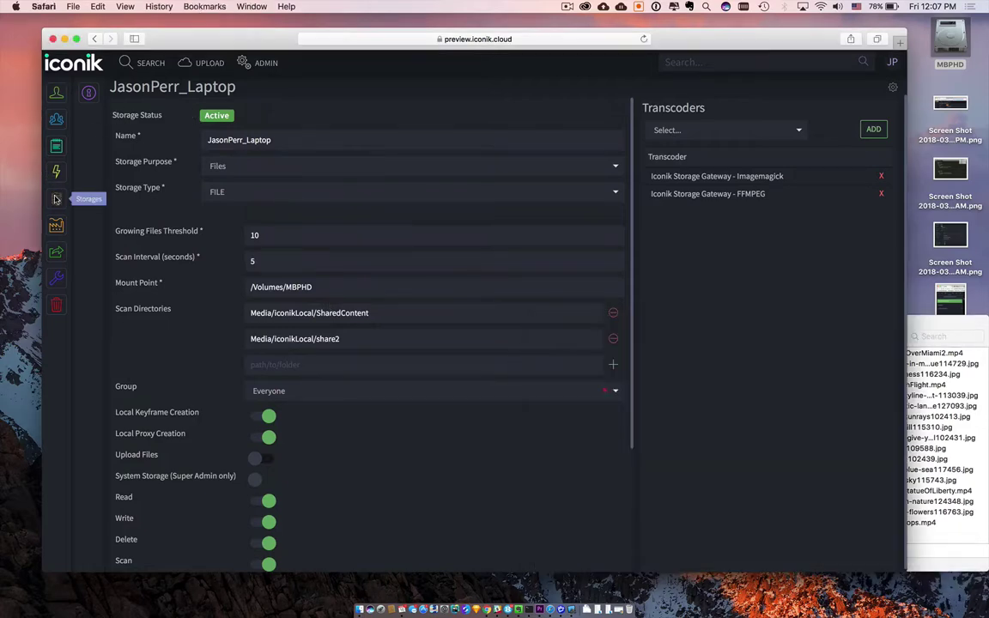
pyautogui.click(56, 199)
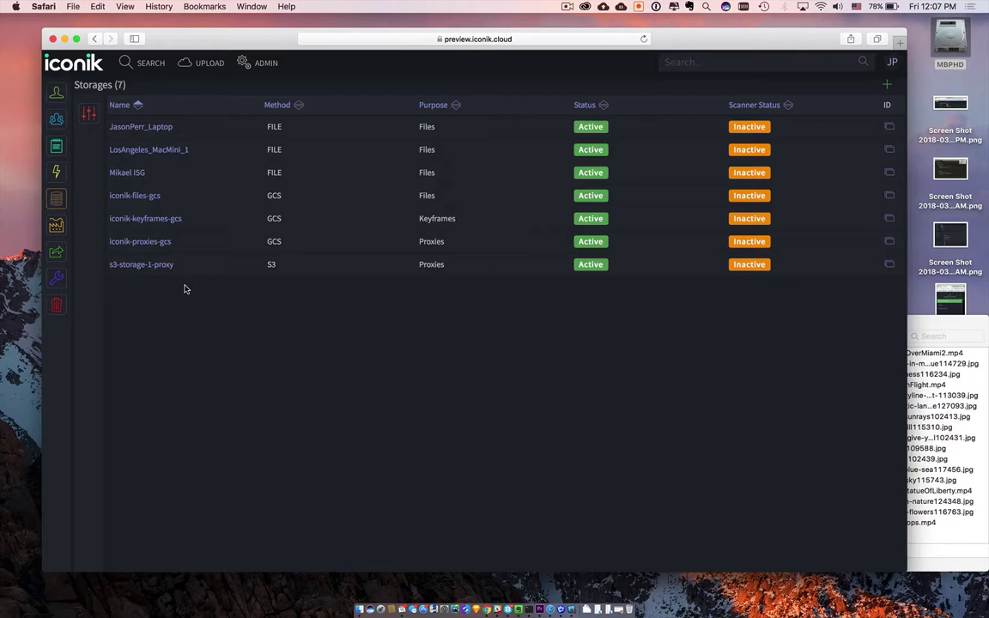
pyautogui.click(138, 265)
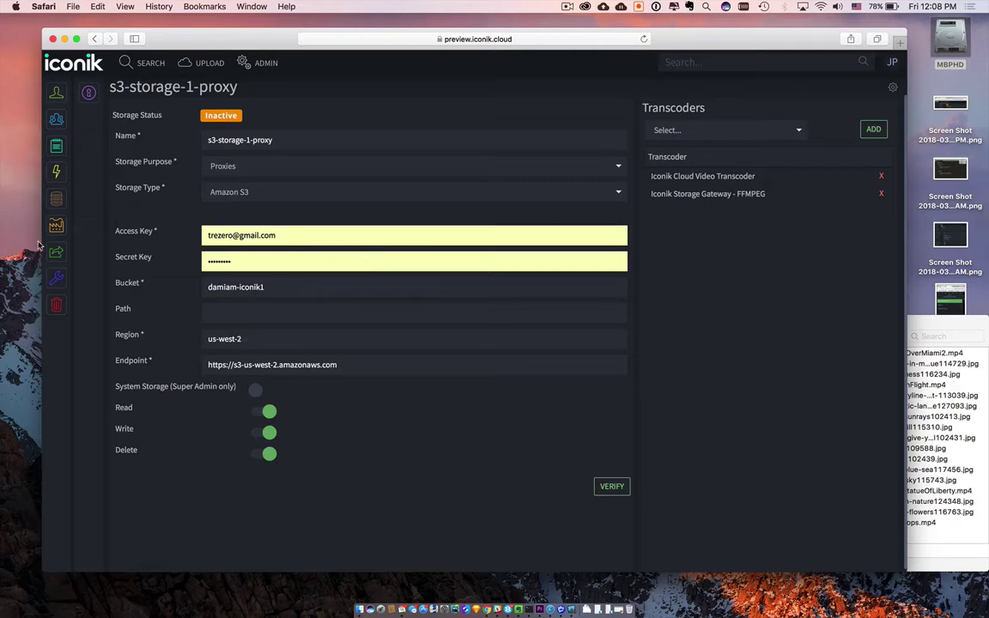
# - Return to the iconik asset library, and browse the home folder's Movies/SampleMedia folder in a second Finder window
pyautogui.click(138, 63)
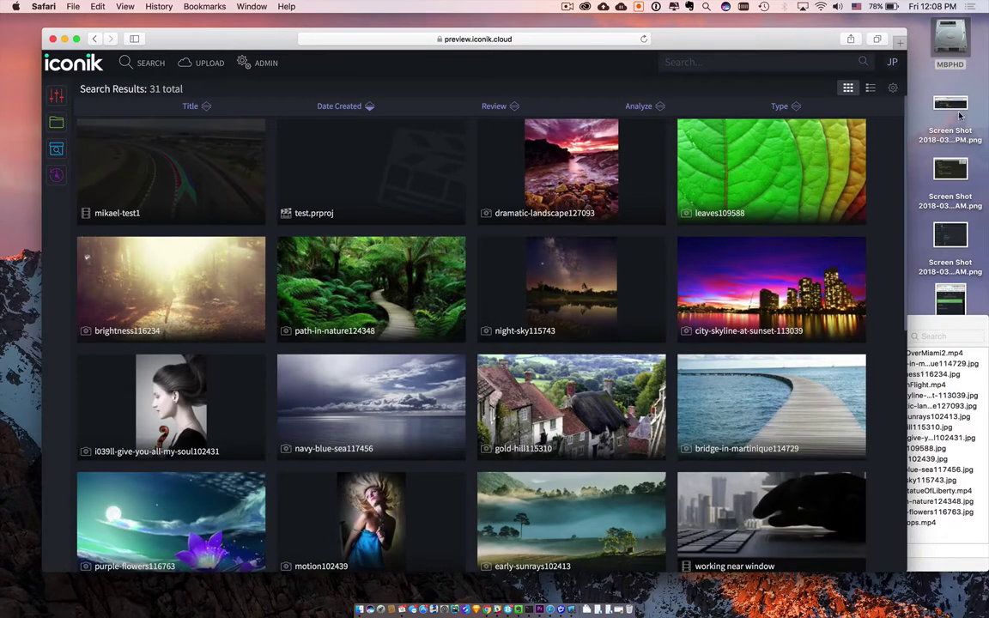
pyautogui.doubleClick(950, 41)
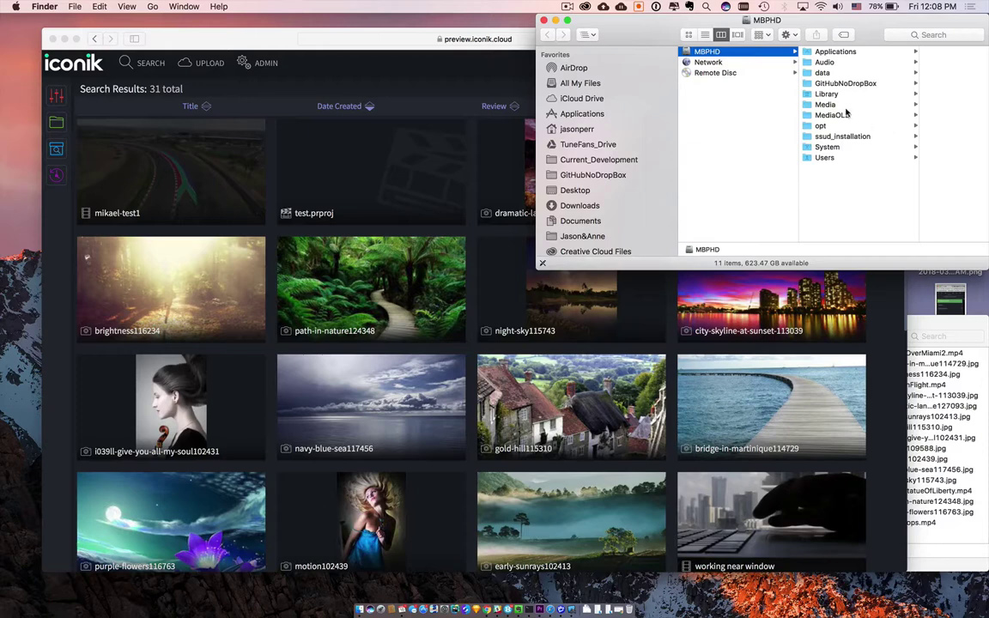
pyautogui.click(590, 129)
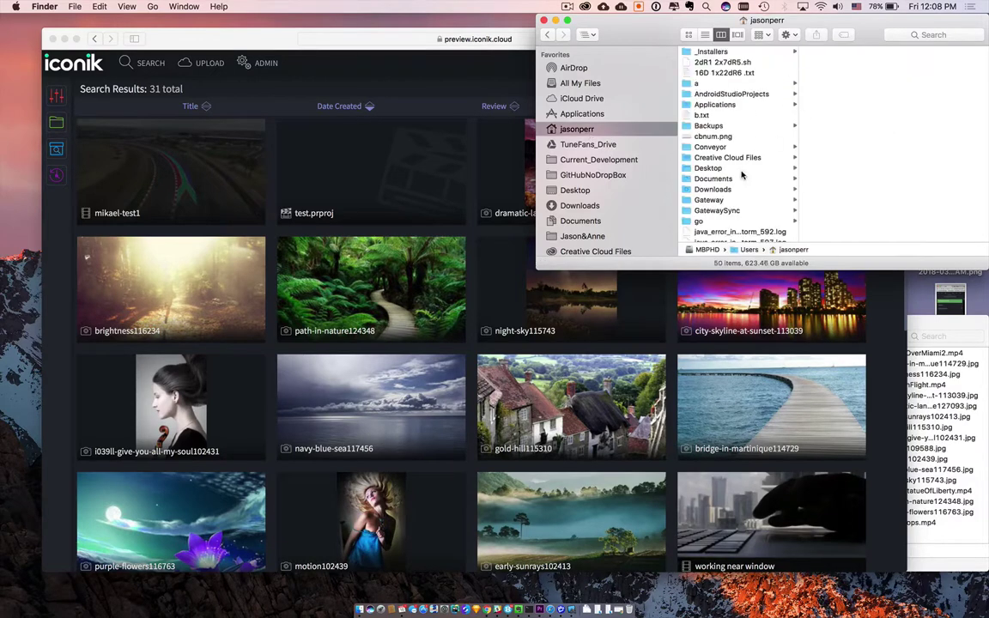
pyautogui.scroll(-5, 740, 178)
pyautogui.scroll(5, 741, 178)
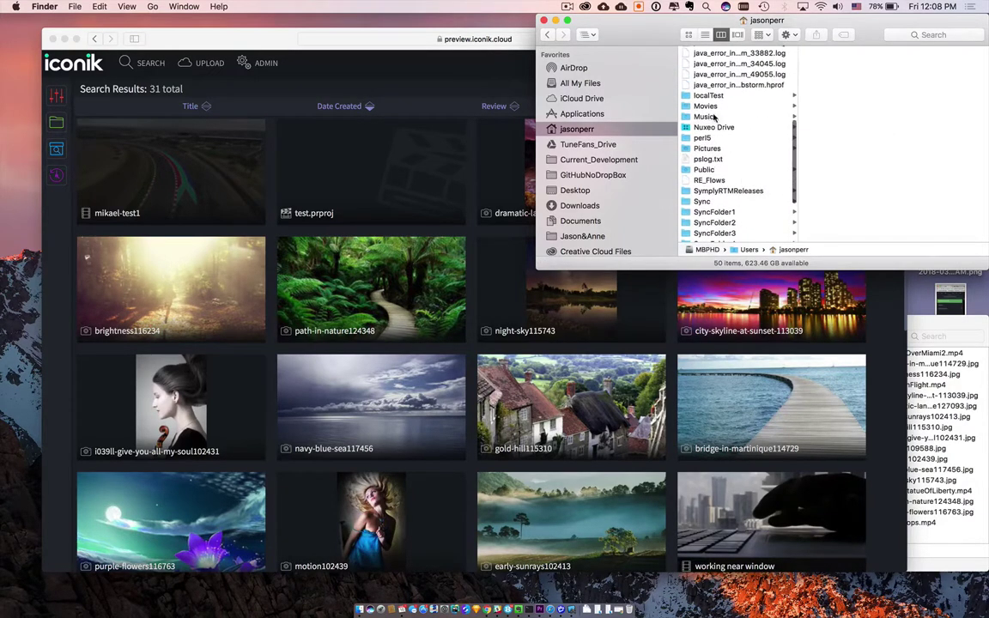
pyautogui.click(710, 106)
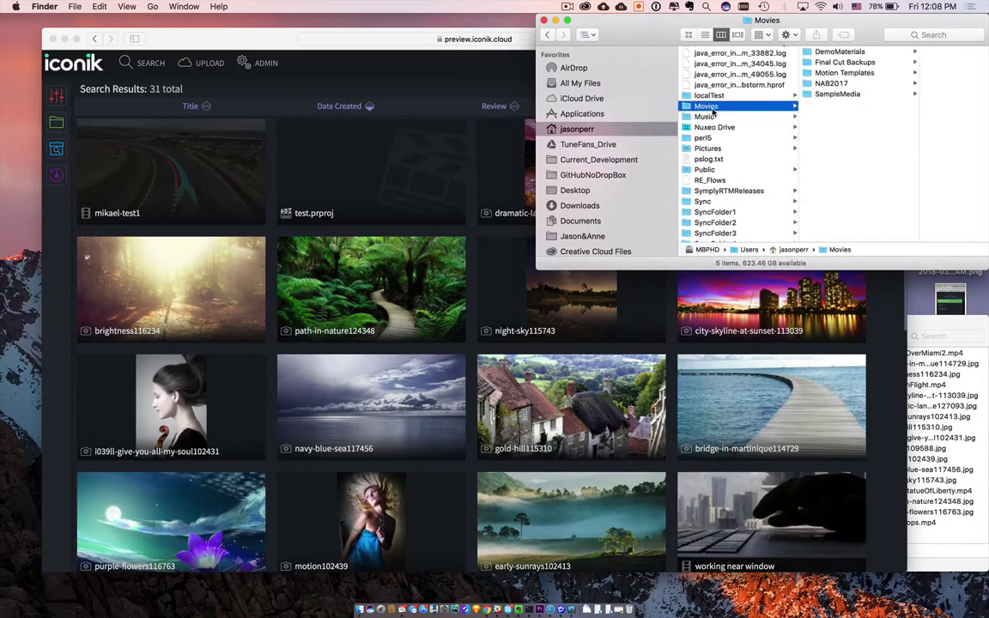
pyautogui.click(837, 94)
pyautogui.scroll(-4, 942, 191)
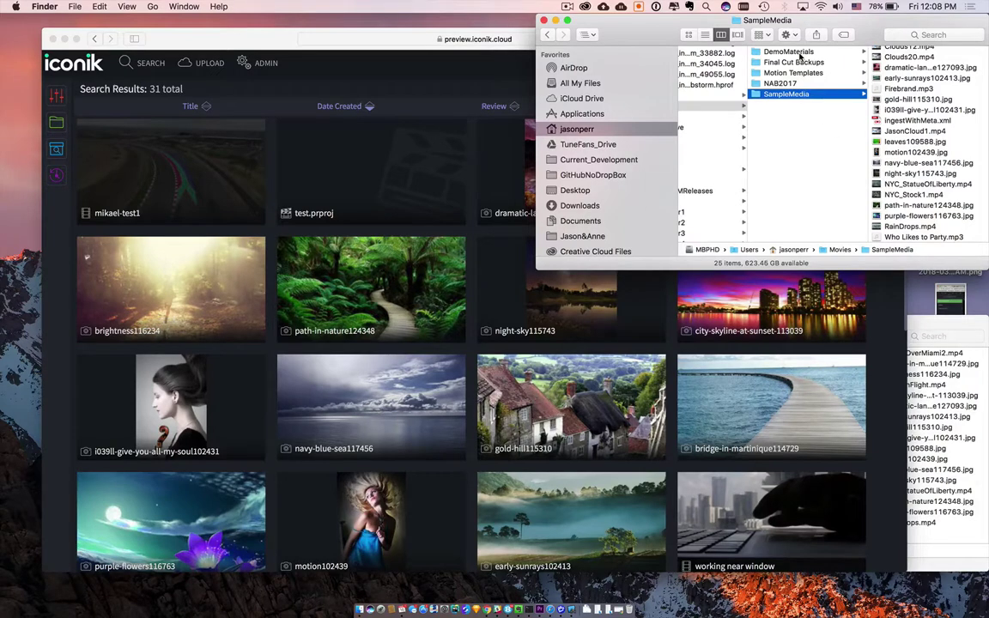
# - Move citySkyline.mp4 from the DemoMaterials folder into the scanned share2 folder
pyautogui.click(803, 52)
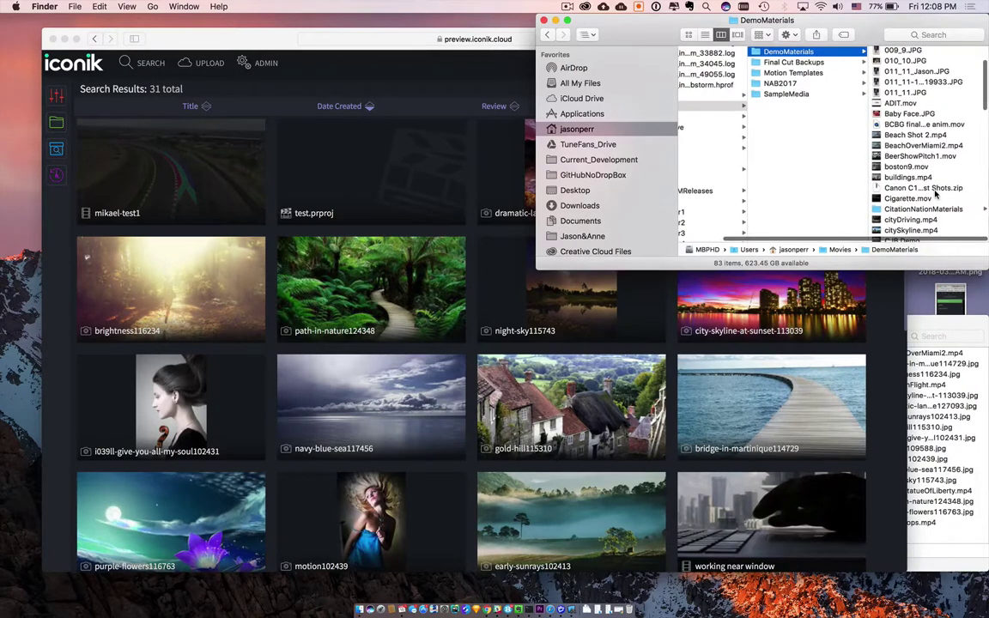
pyautogui.scroll(-5, 936, 194)
pyautogui.scroll(3, 937, 194)
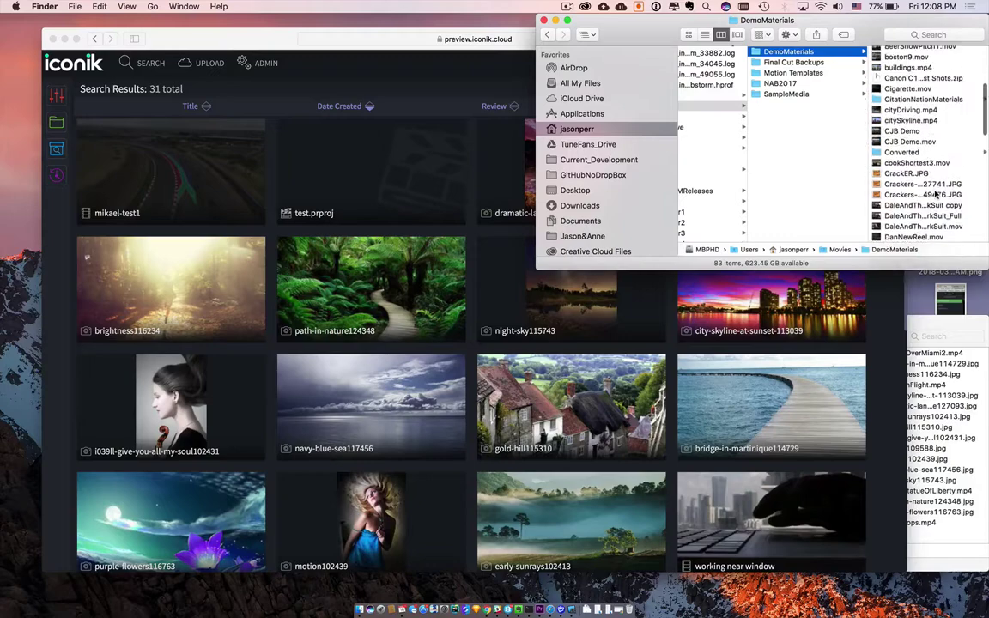
pyautogui.click(910, 121)
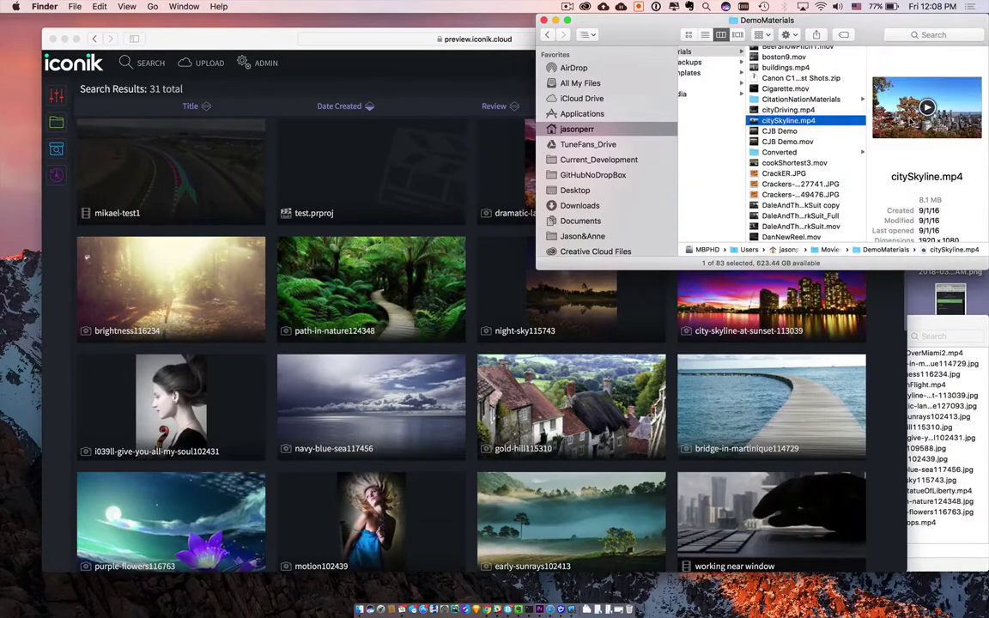
pyautogui.click(939, 323)
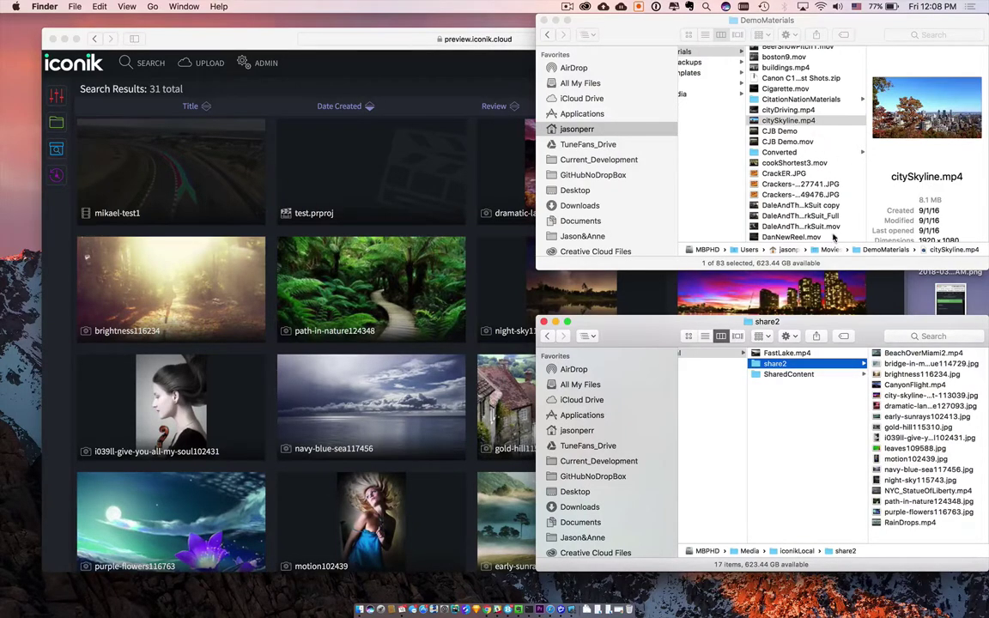
pyautogui.click(804, 121)
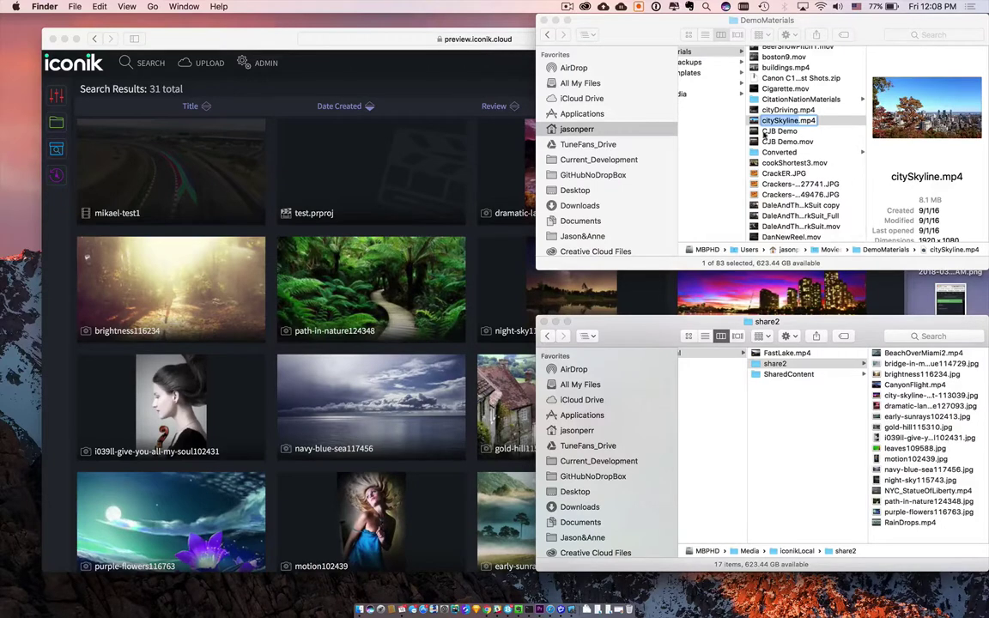
pyautogui.moveTo(752, 120); pyautogui.dragTo(893, 525)
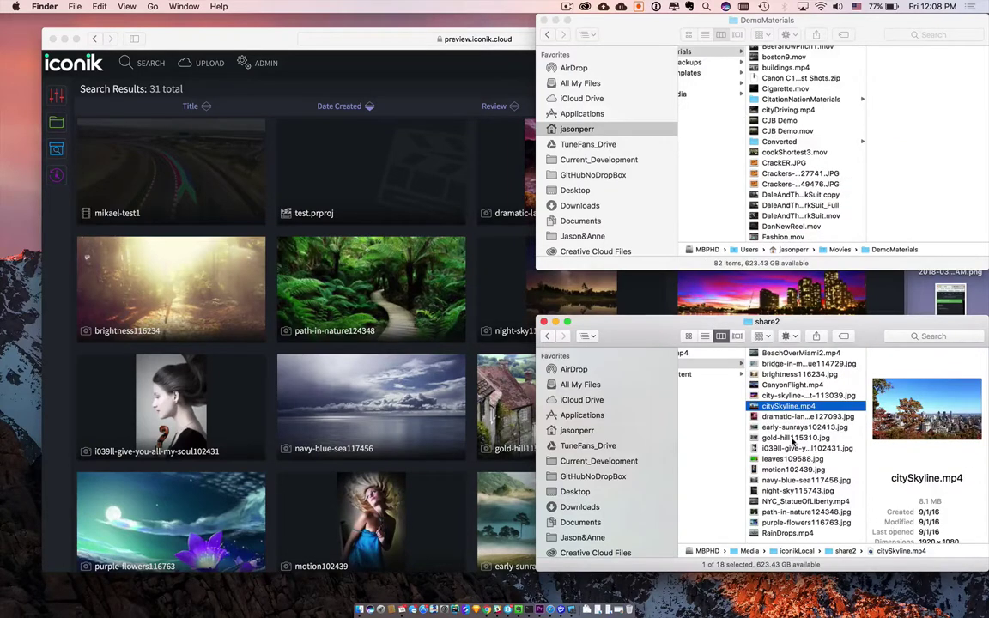
# - Switch to iconik, check the admin jobs list for citySkyline's transcode job, and return to the asset library
pyautogui.click(263, 40)
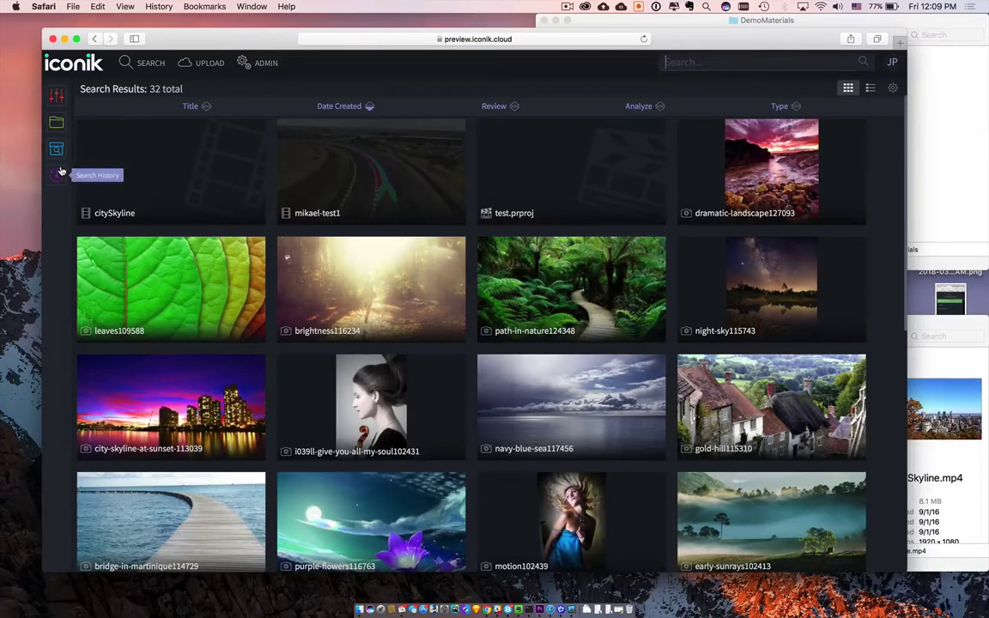
pyautogui.click(246, 65)
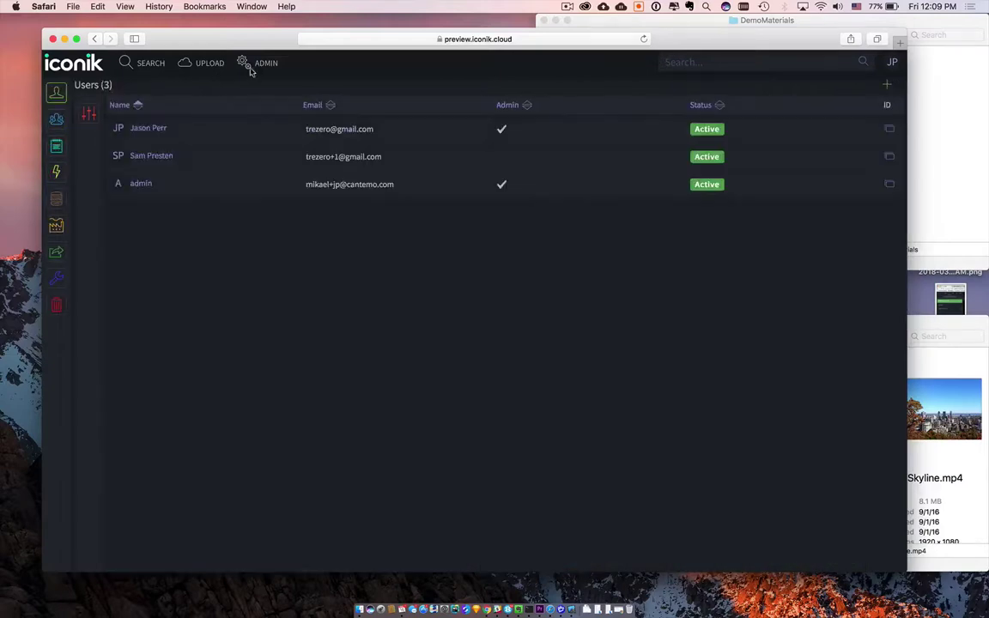
pyautogui.click(58, 173)
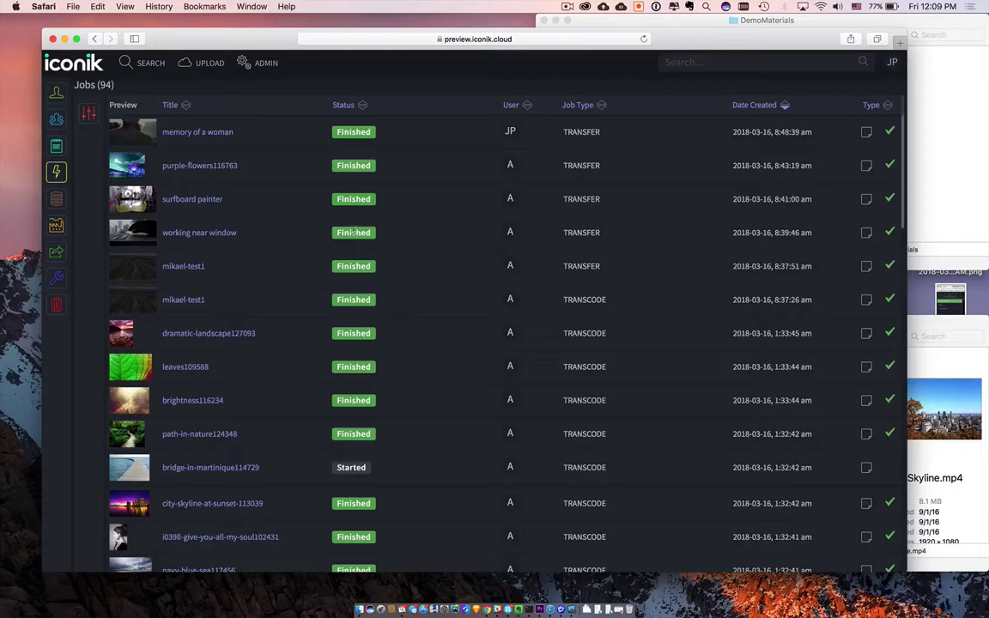
pyautogui.click(56, 173)
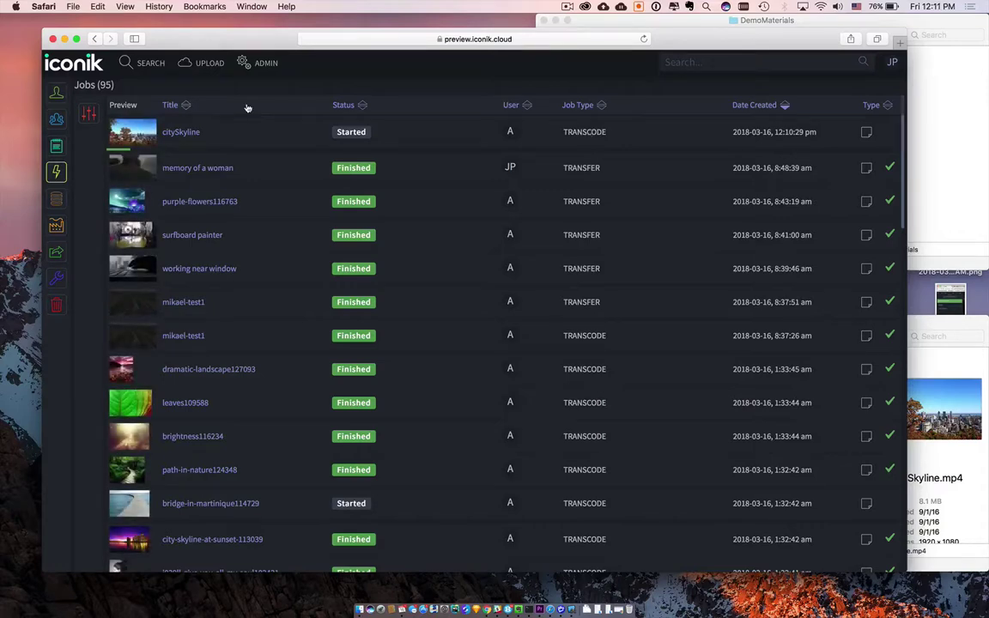
pyautogui.click(151, 68)
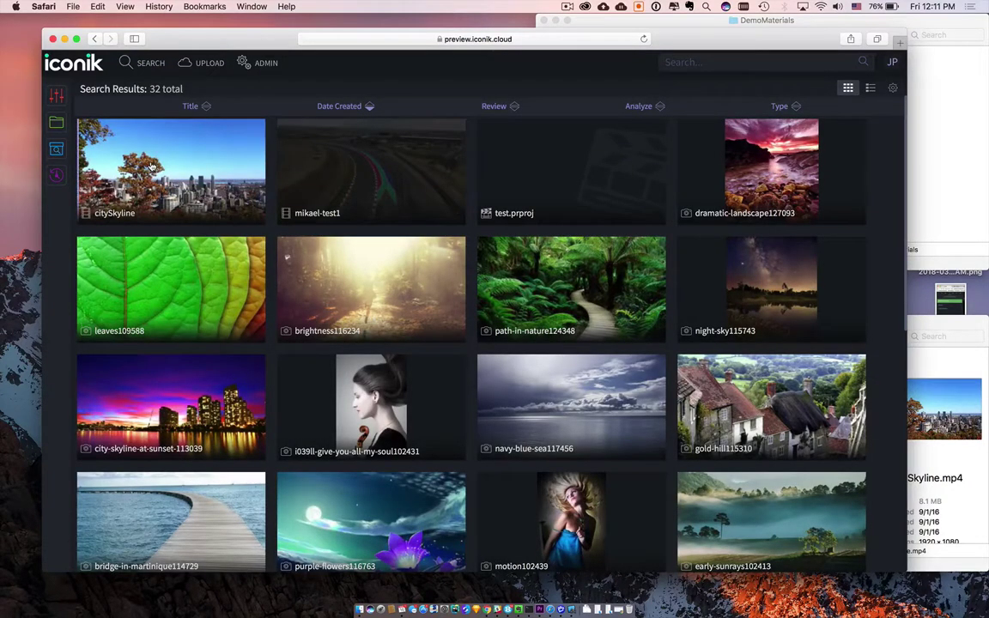
# - Open the citySkyline asset and check its metadata fields down to SourceFacility
pyautogui.click(150, 166)
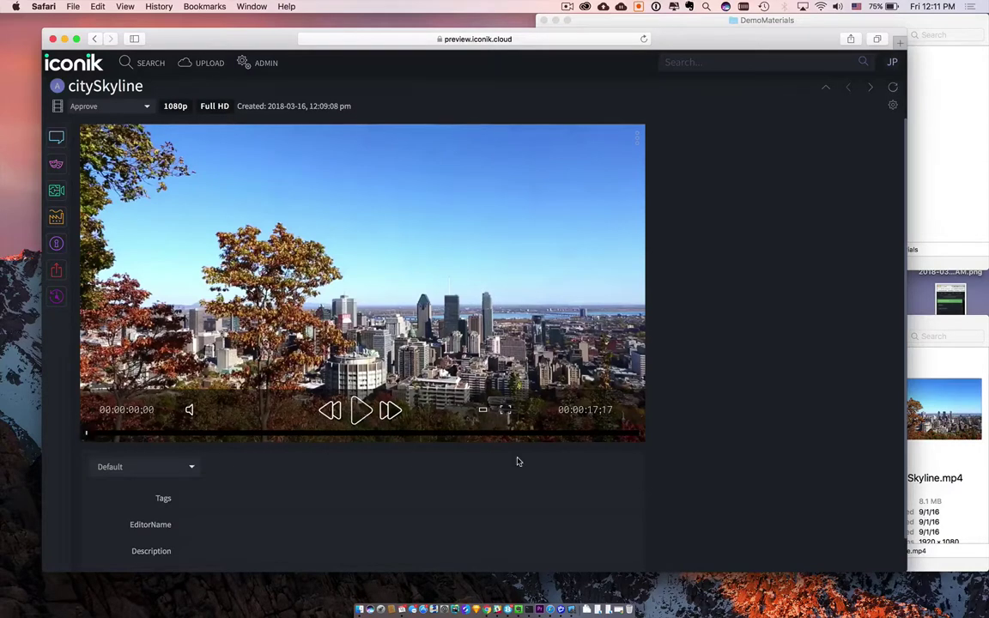
pyautogui.scroll(-1, 613, 469)
pyautogui.scroll(-1, 613, 469)
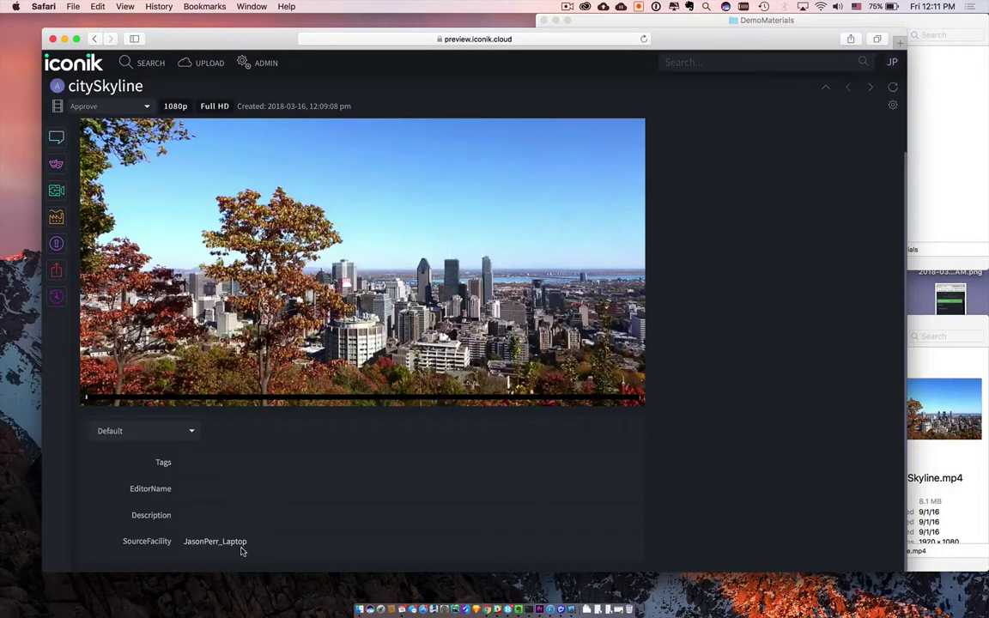
# - Review the laptop storage's settings in the iconik admin area, and return to the asset library
pyautogui.click(255, 66)
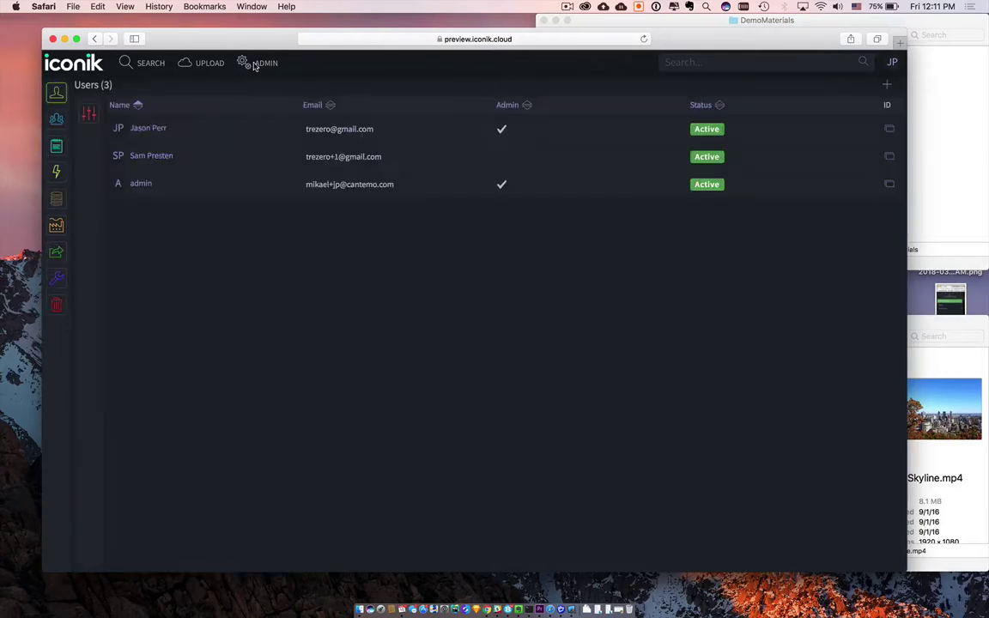
pyautogui.click(55, 198)
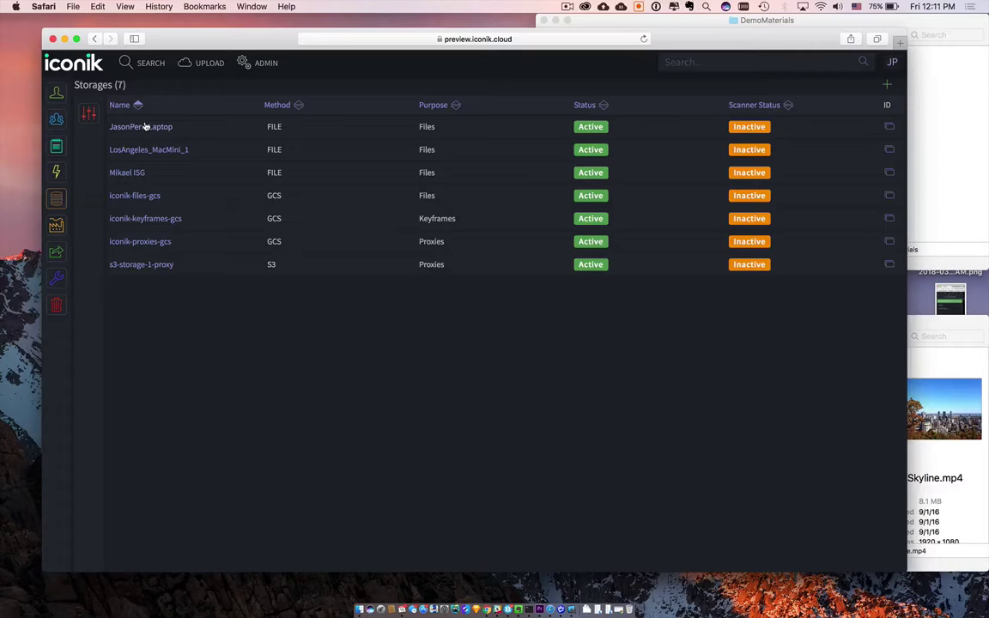
pyautogui.click(145, 126)
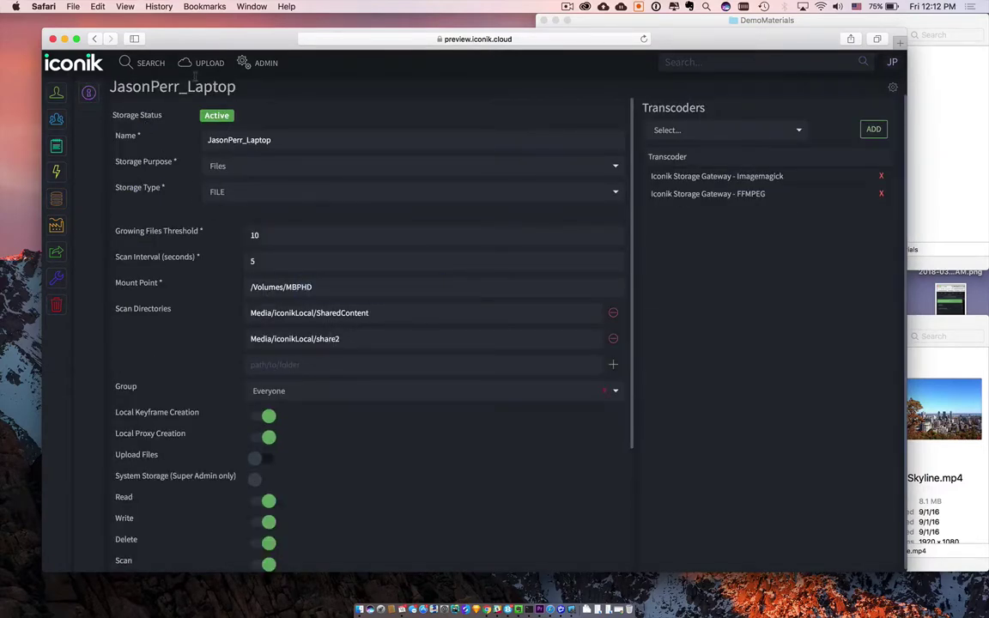
pyautogui.click(143, 74)
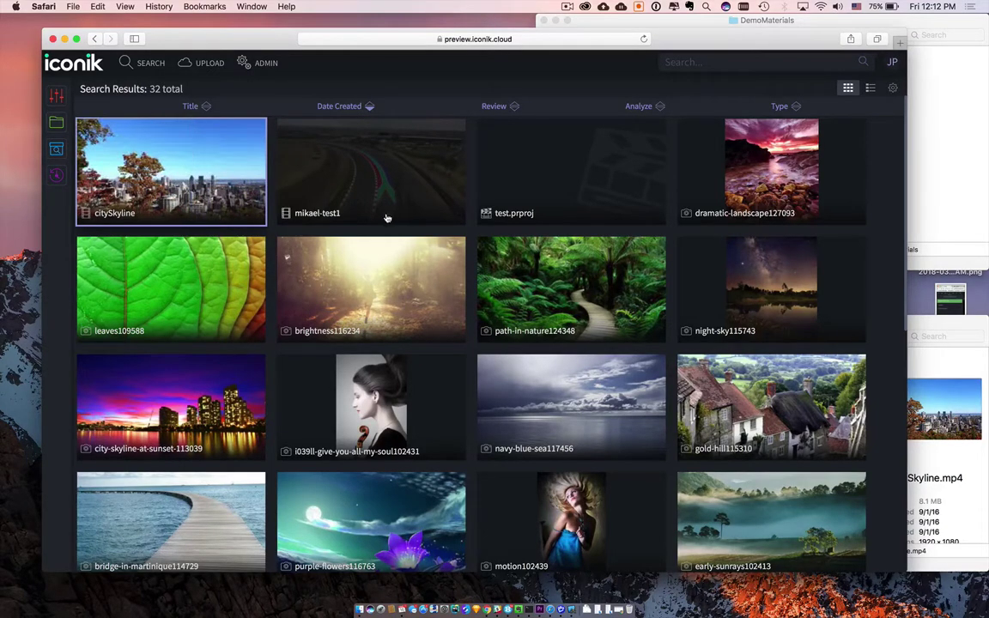
# - Switch to Premiere Pro and use the iconik extension to import the citySkyline video into the project's iconik files bin
pyautogui.click(542, 609)
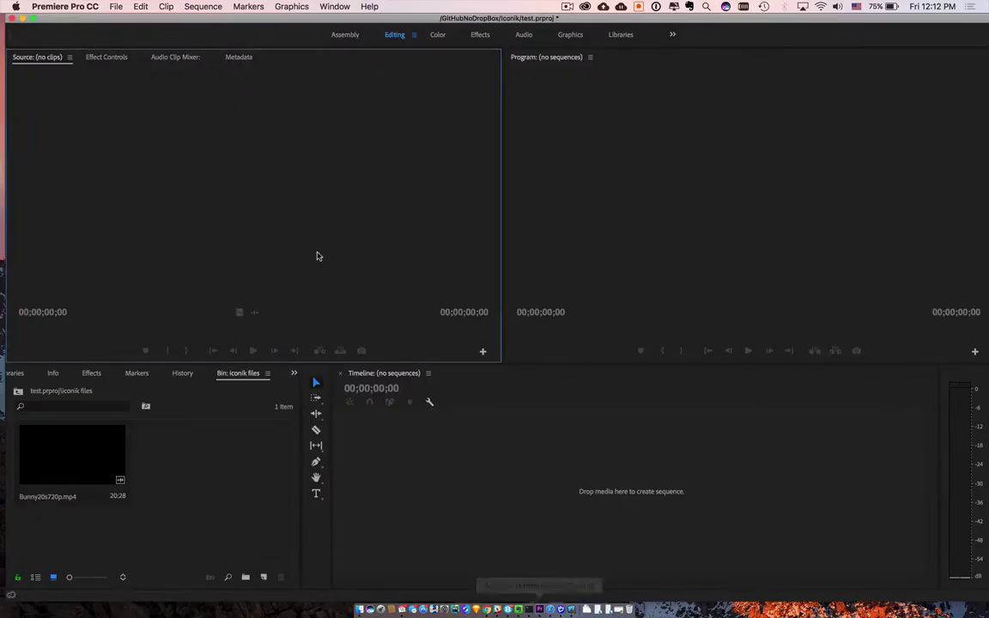
pyautogui.click(340, 147)
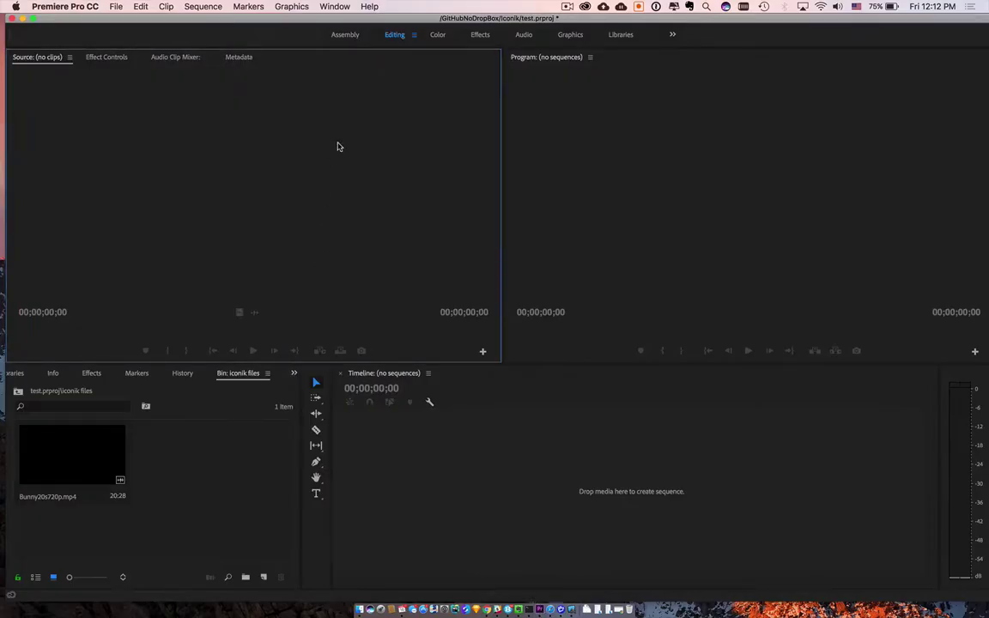
pyautogui.click(335, 6)
pyautogui.moveTo(361, 49)
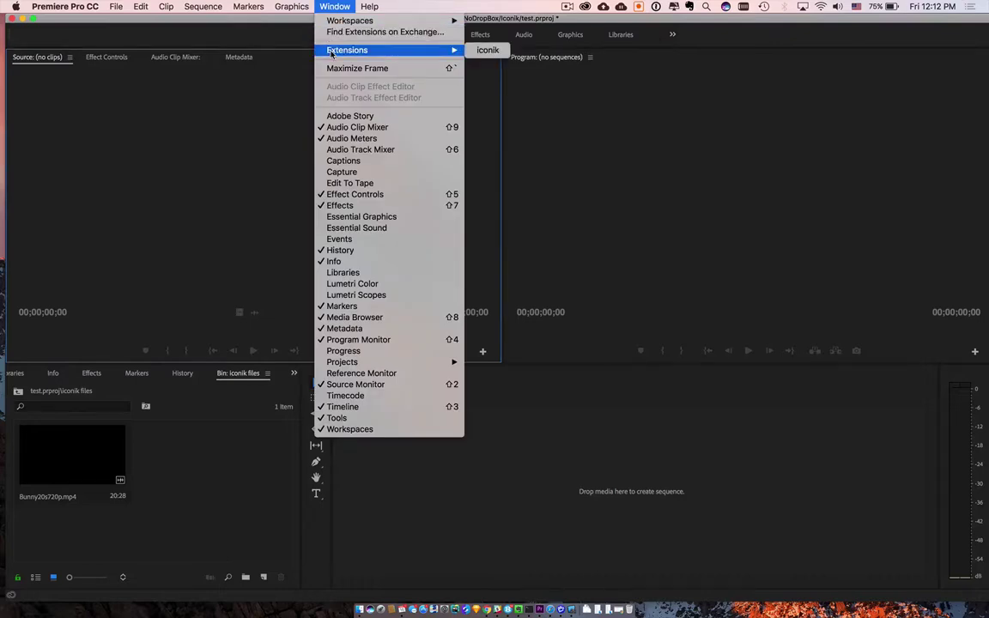
pyautogui.click(494, 51)
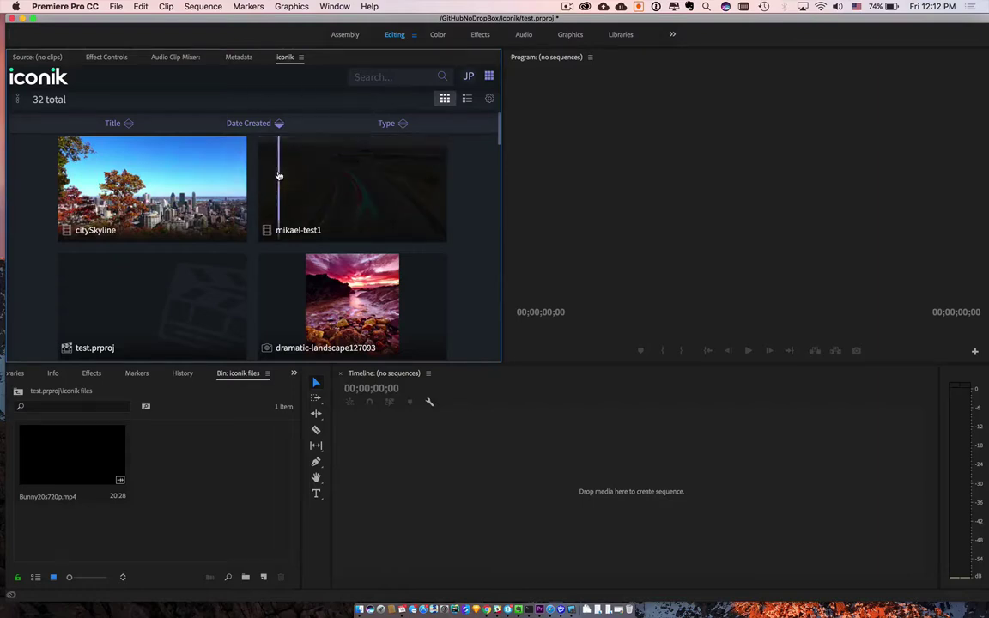
pyautogui.rightClick(171, 199)
pyautogui.click(183, 206)
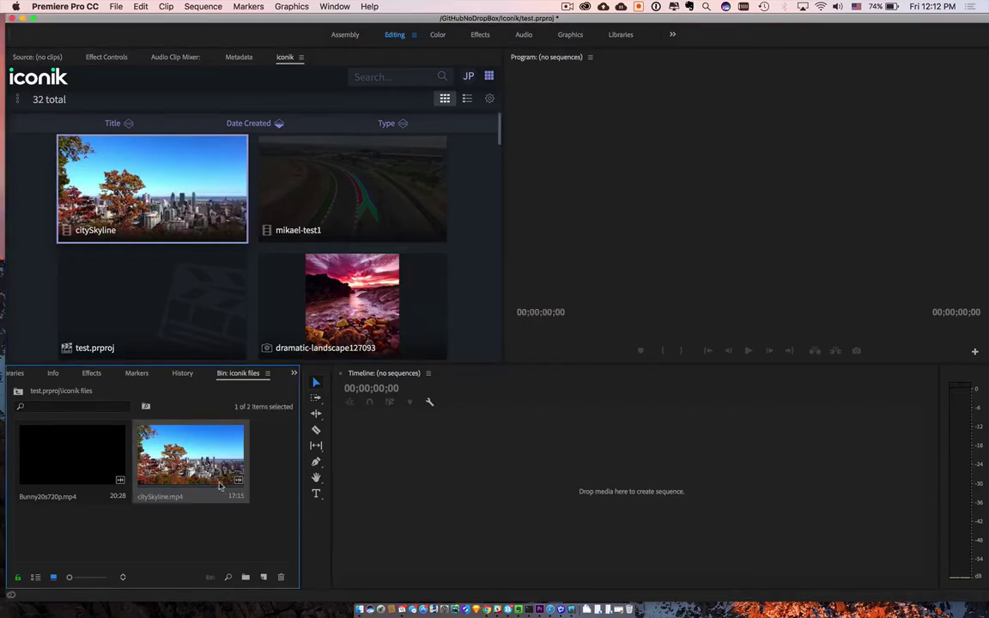
# - View the properties of the citySkyline.mp4 clip in the bin, and highlight its file path
pyautogui.rightClick(194, 462)
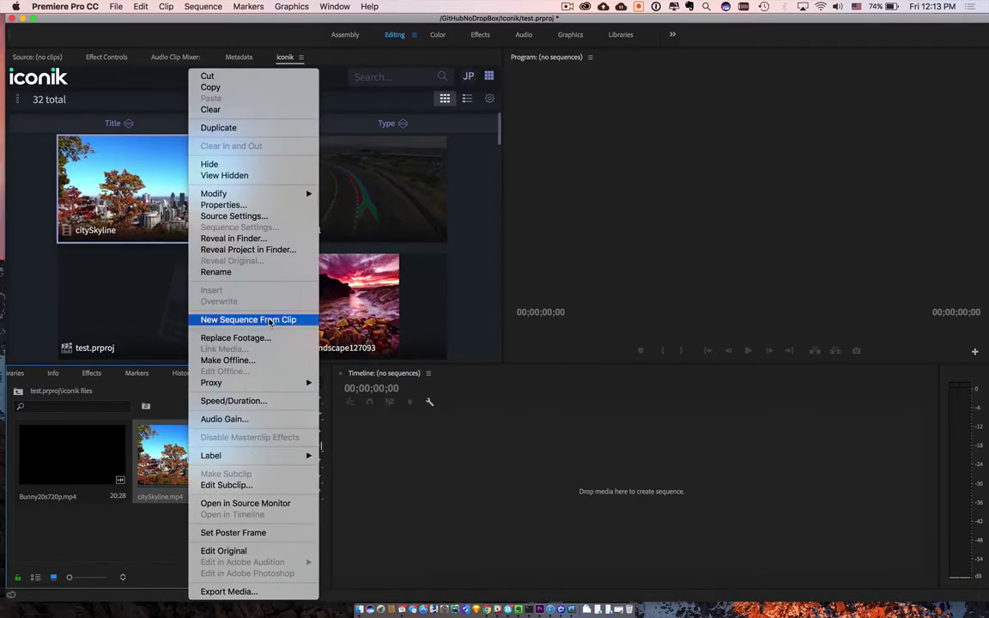
pyautogui.click(225, 205)
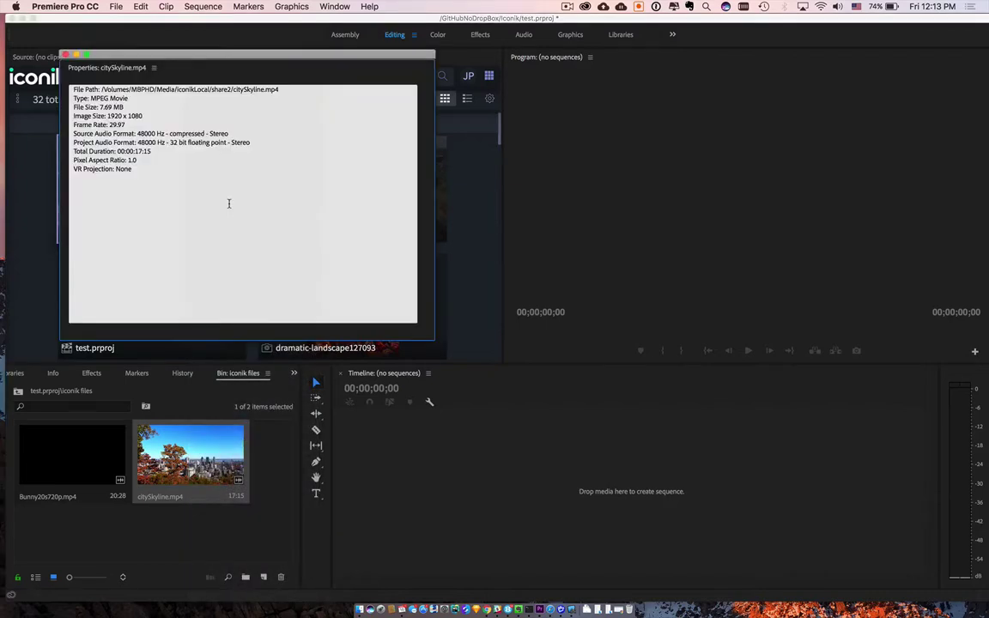
pyautogui.moveTo(102, 89); pyautogui.dragTo(282, 89)
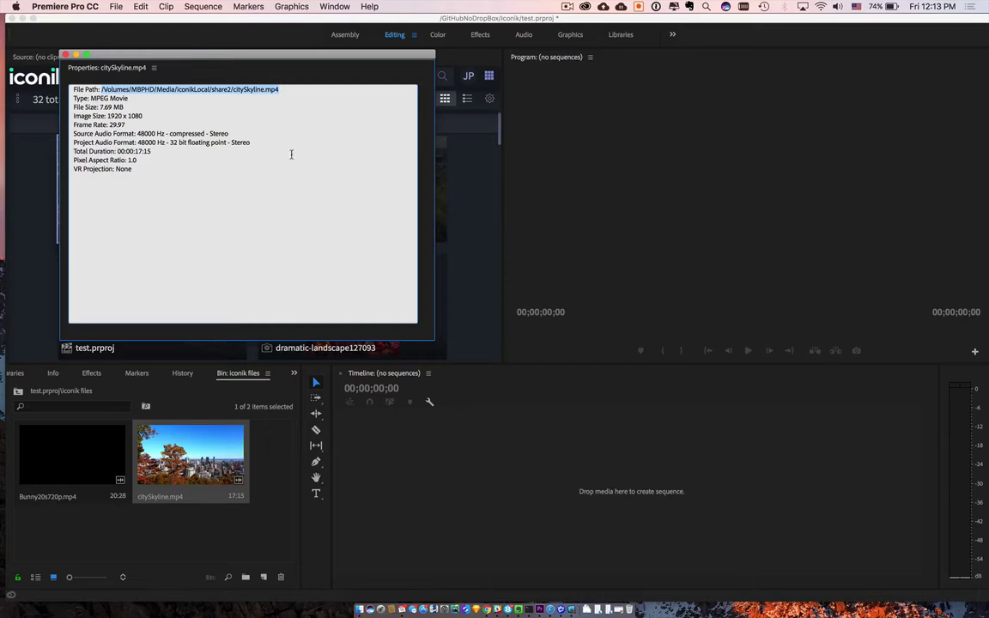